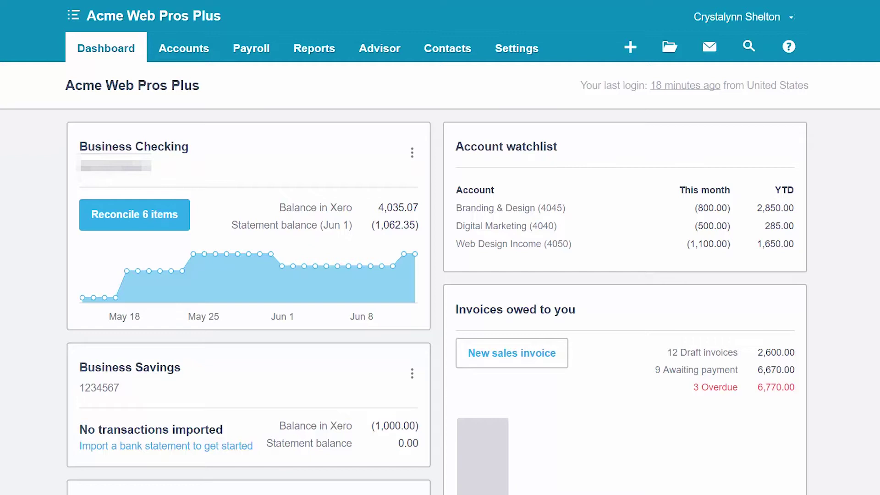
# Step: From Accounts > Expense Claims, start a new blank receipt
pyautogui.click(179, 50)
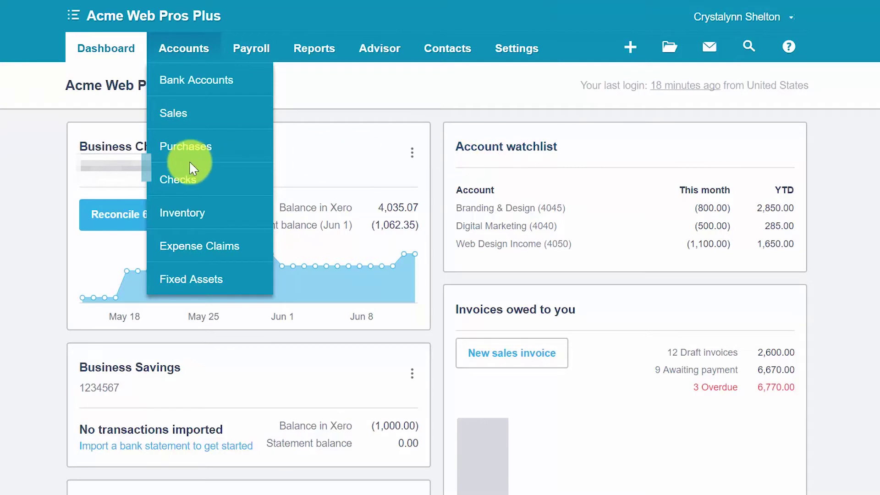
pyautogui.click(177, 253)
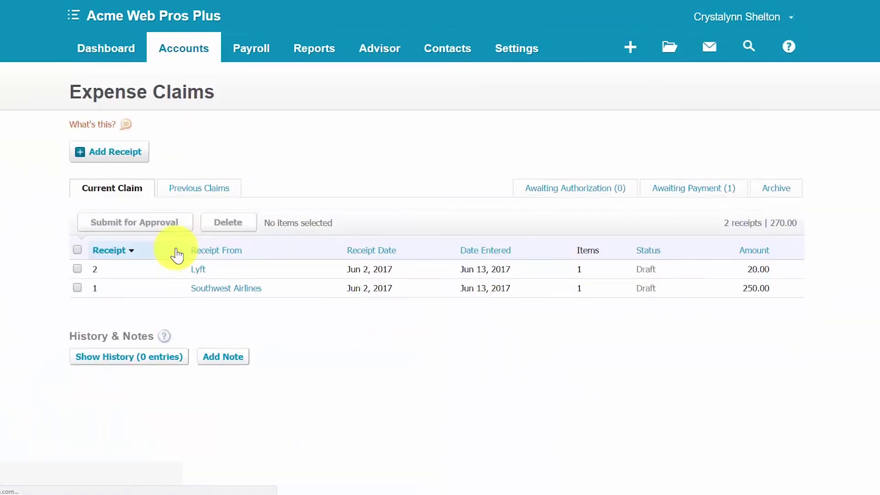
pyautogui.click(117, 155)
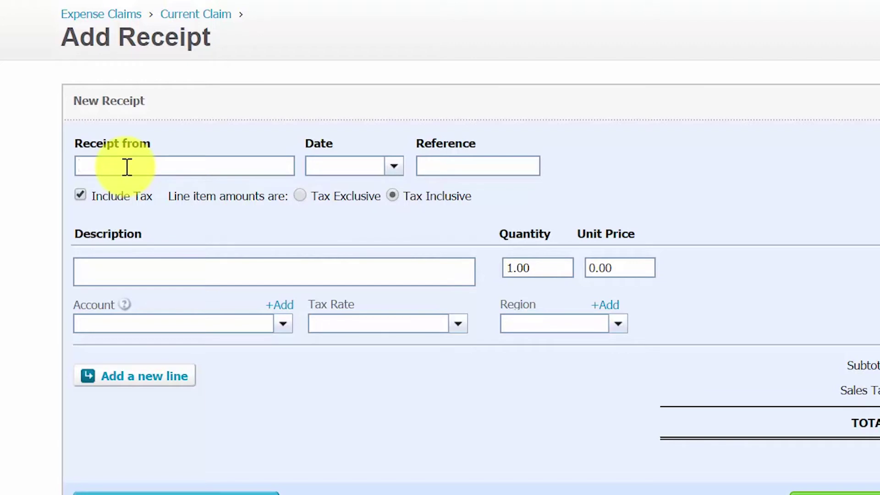
# Step: Set the supplier to Flamingo Hotel & Resort and the receipt date to Jun 2, 2017
pyautogui.write('f')
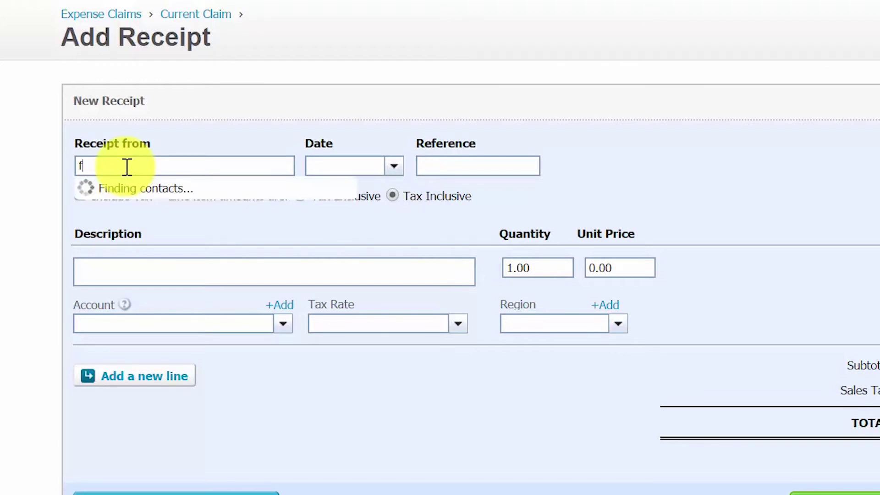
pyautogui.write('lamin')
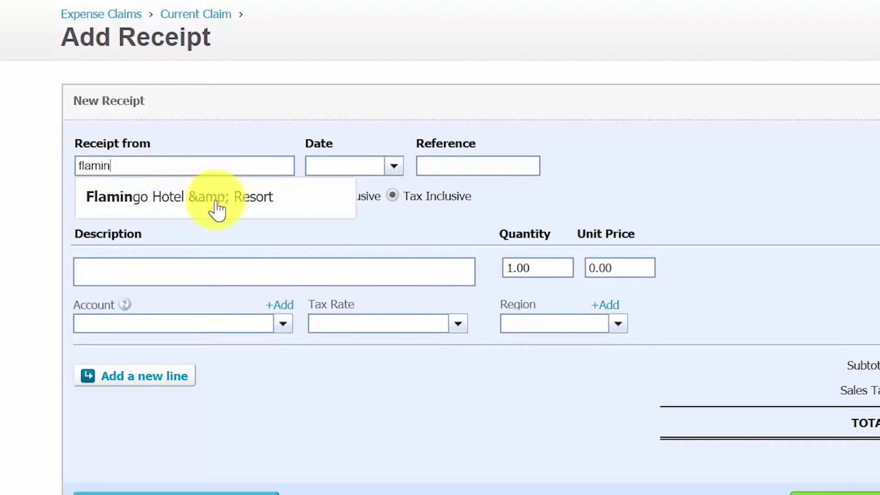
pyautogui.click(214, 201)
pyautogui.click(394, 167)
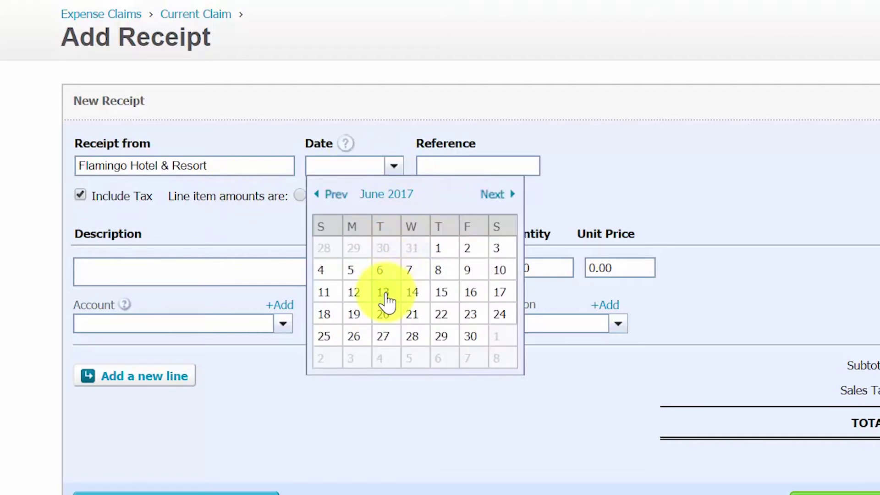
pyautogui.click(467, 251)
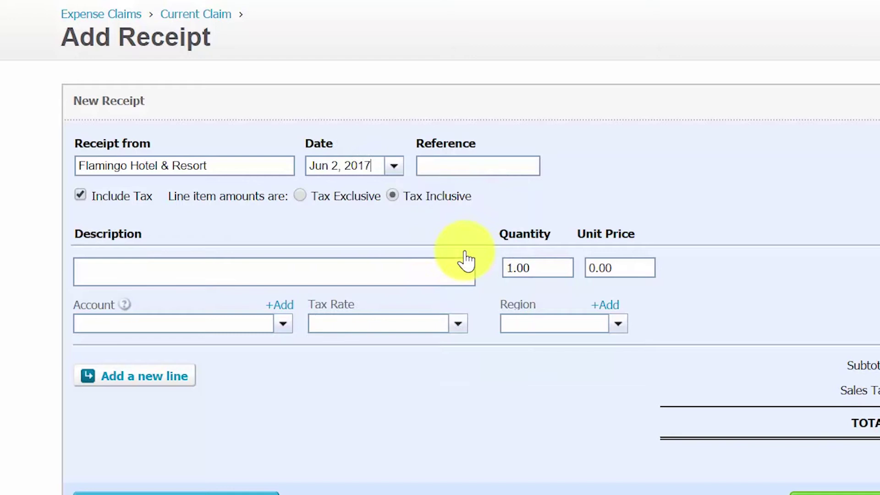
# Step: Enter reference 'Digital Mktg Conference' and description 'Digital Marketing Conference - Las Vegas'
pyautogui.click(421, 168)
pyautogui.write('Digital Mktg Conference')
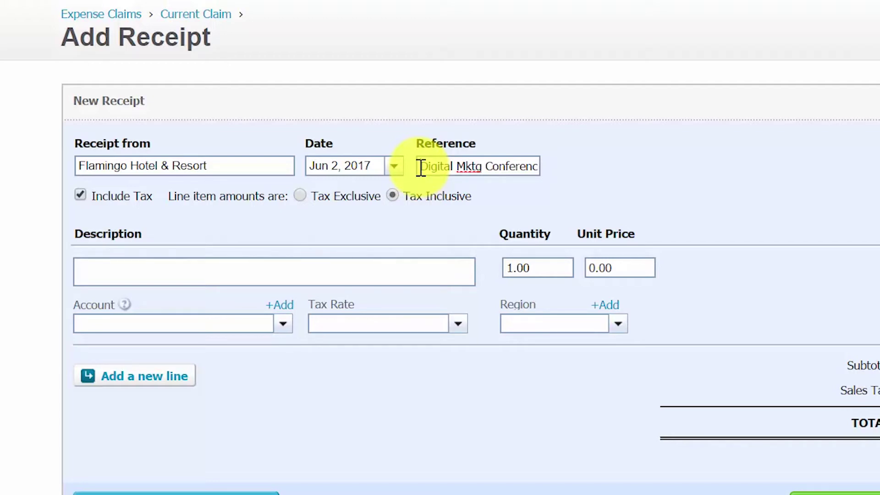
pyautogui.click(131, 272)
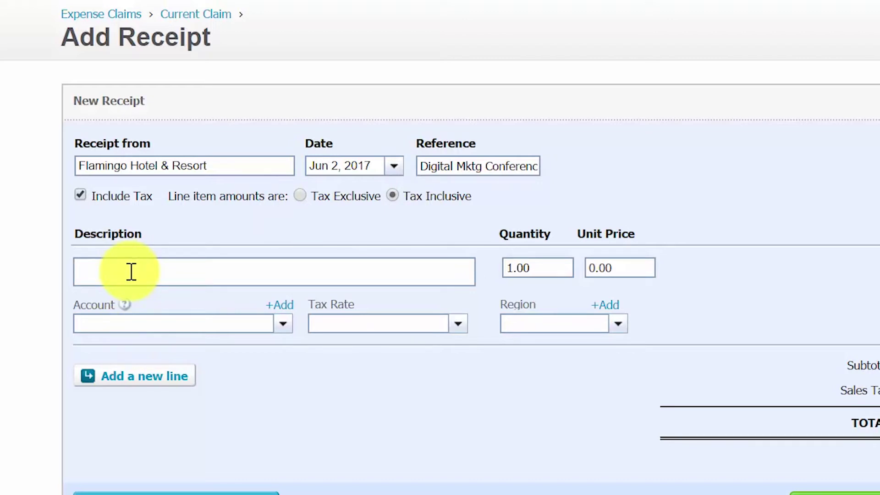
pyautogui.write('Digital Marketing Conference - Las Vegas')
pyautogui.click(550, 270)
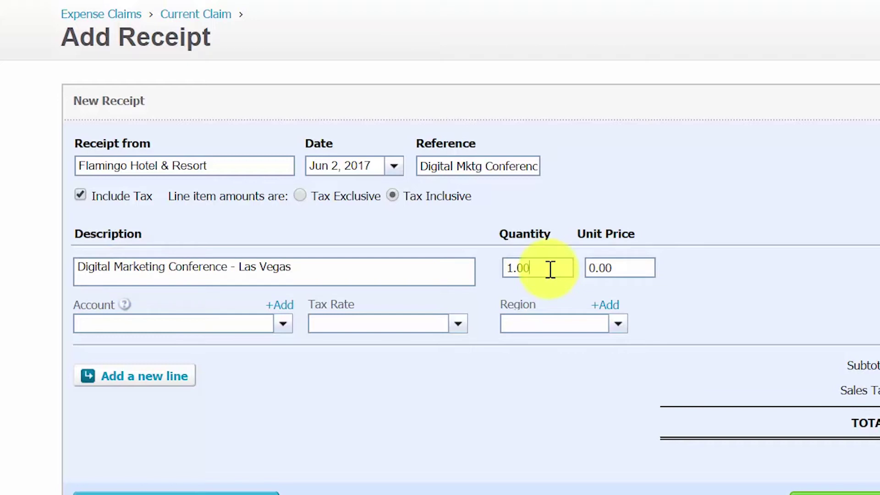
pyautogui.click(642, 264)
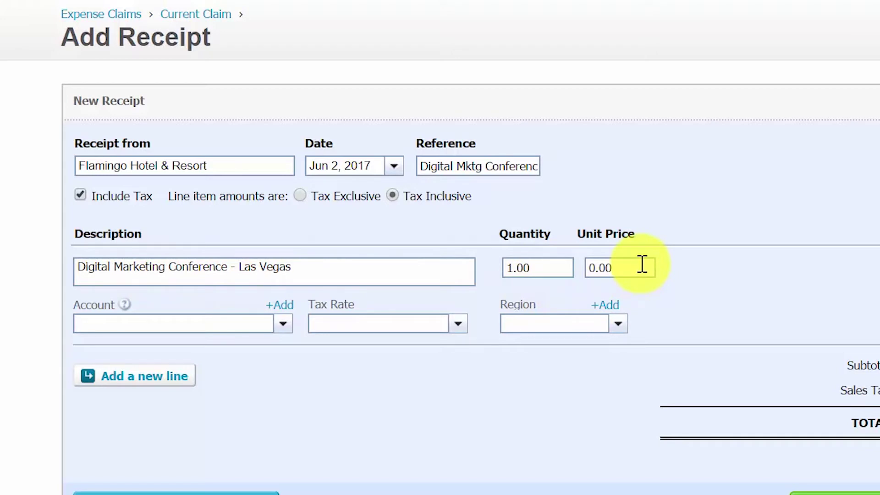
pyautogui.moveTo(642, 264); pyautogui.dragTo(564, 270)
# Step: Enter price 600 and code the line to 550 - Travel Expenses, Tax on Purchases (0%), region West
pyautogui.write('600')
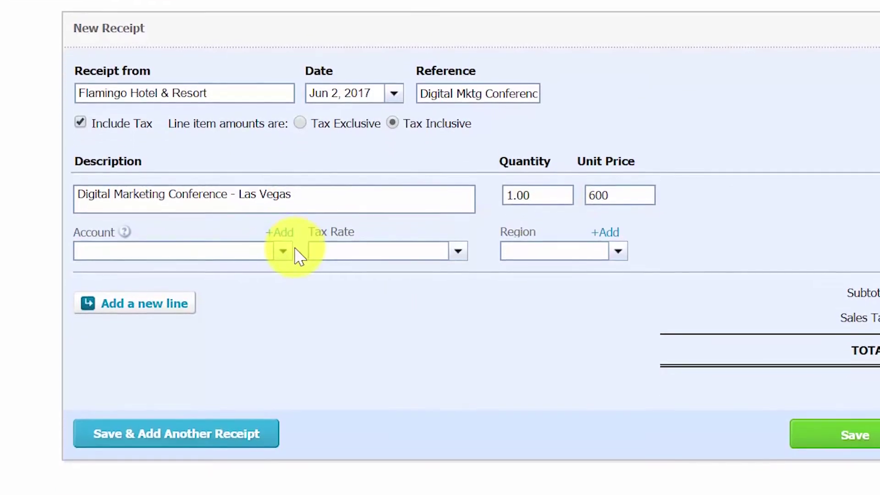
pyautogui.click(283, 324)
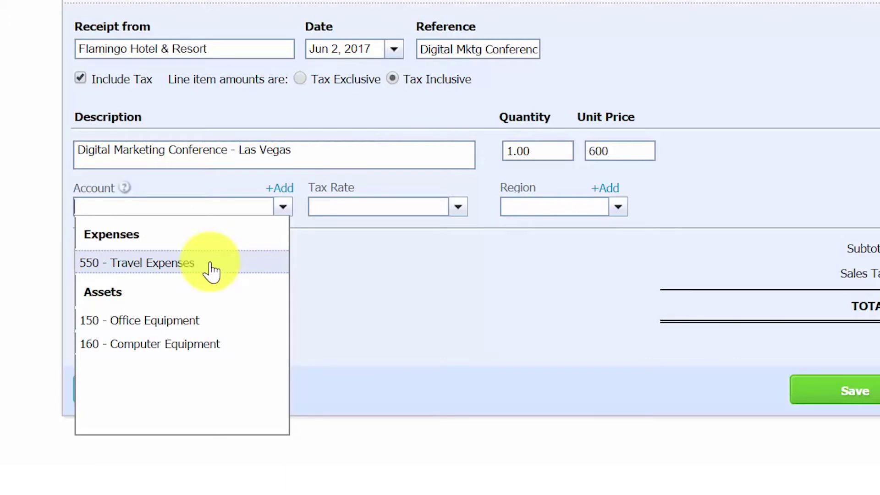
pyautogui.click(243, 261)
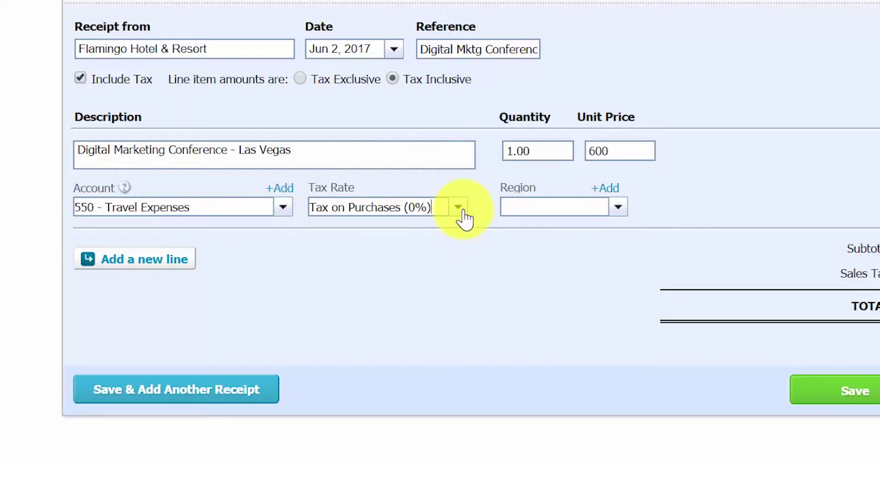
pyautogui.moveTo(443, 208); pyautogui.dragTo(310, 209)
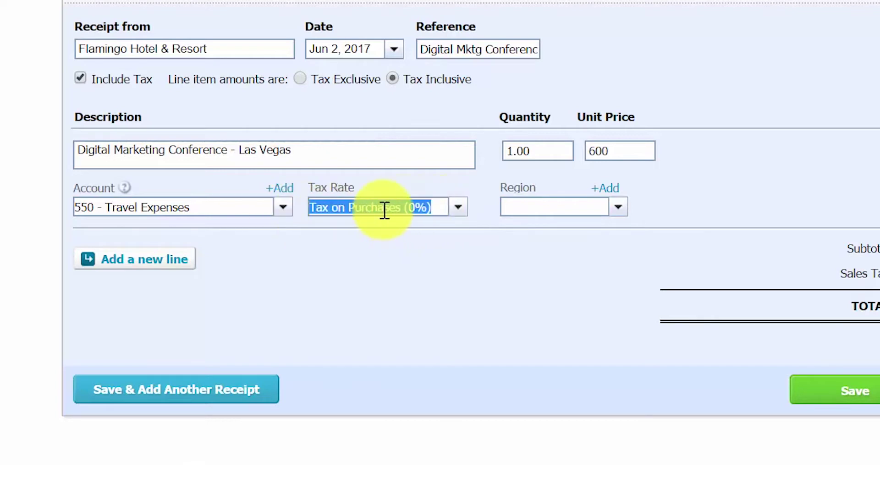
pyautogui.click(445, 208)
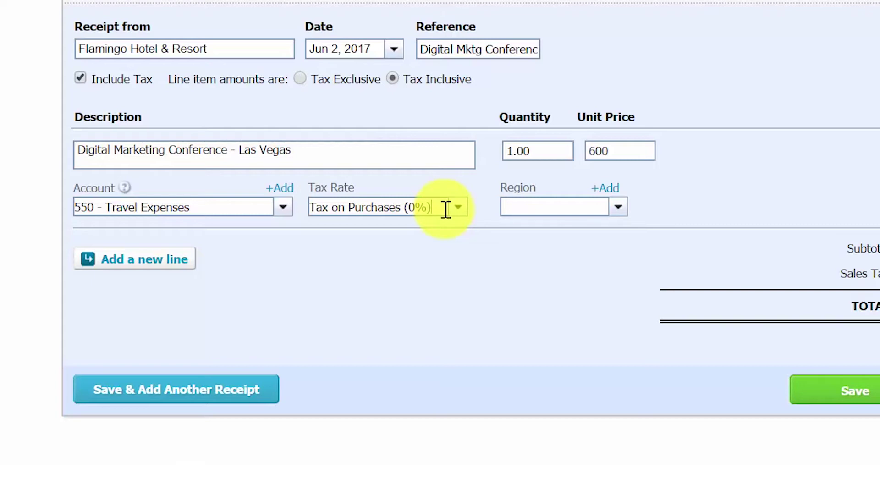
pyautogui.click(586, 204)
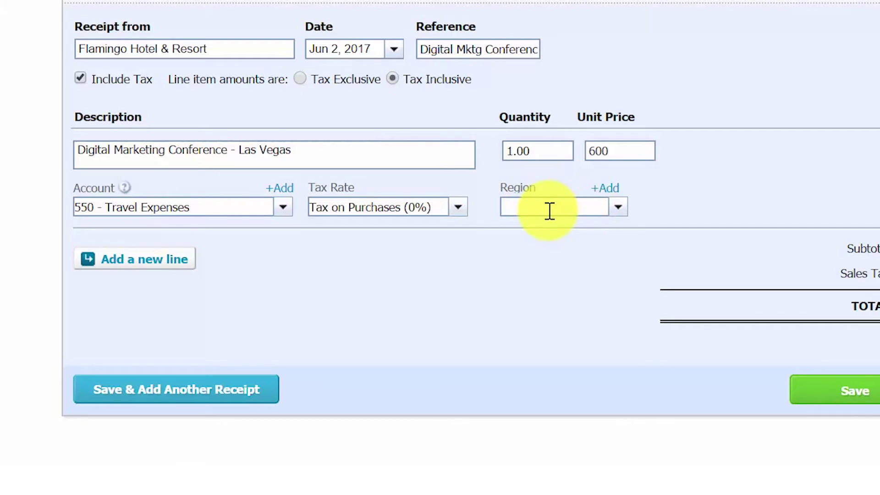
pyautogui.click(618, 210)
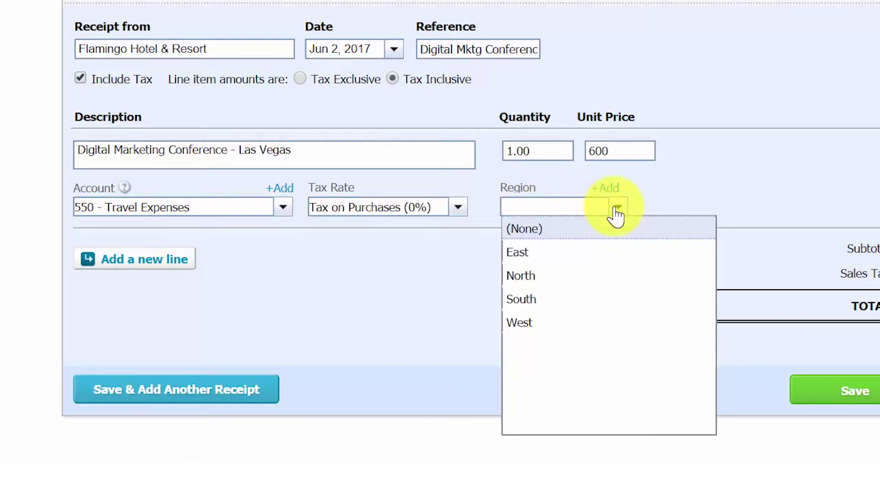
pyautogui.click(550, 325)
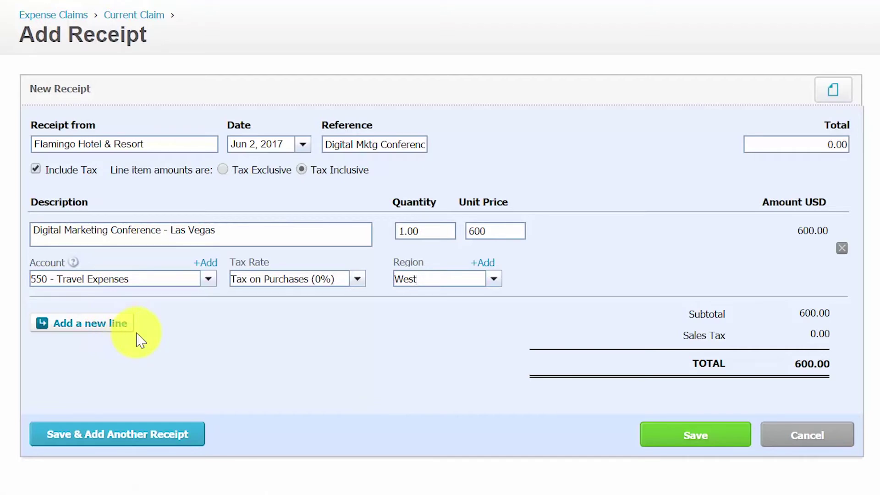
# Step: Save the 600.00 Flamingo receipt, bringing the current claim to 870.00
pyautogui.scroll(-1, 359, 338)
pyautogui.scroll(-1, 354, 342)
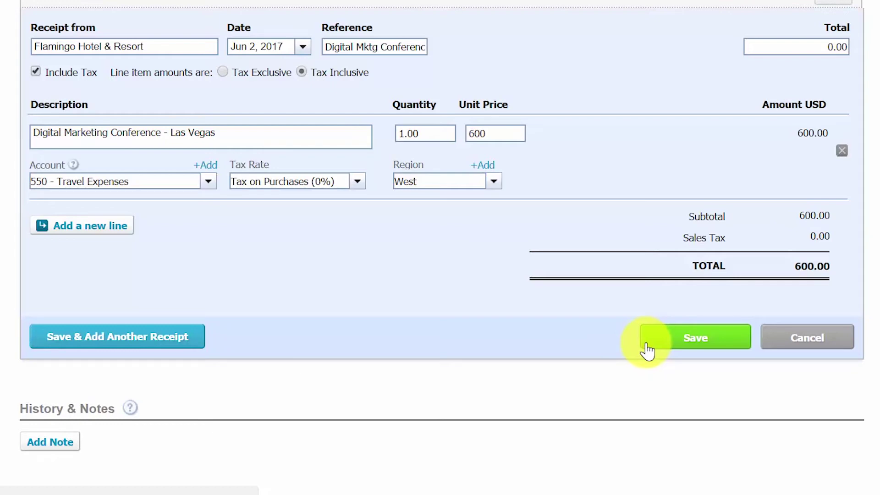
pyautogui.click(653, 350)
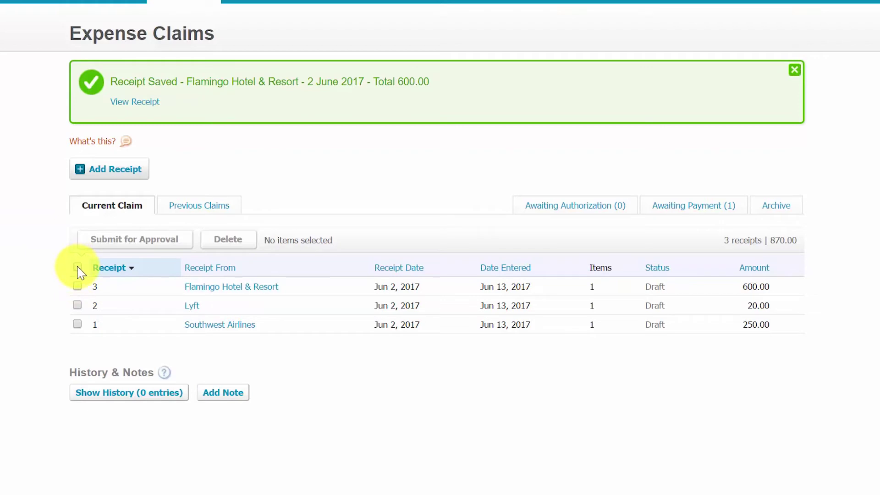
# Step: Select all three draft receipts (870.00 total) with the header checkbox
pyautogui.click(77, 267)
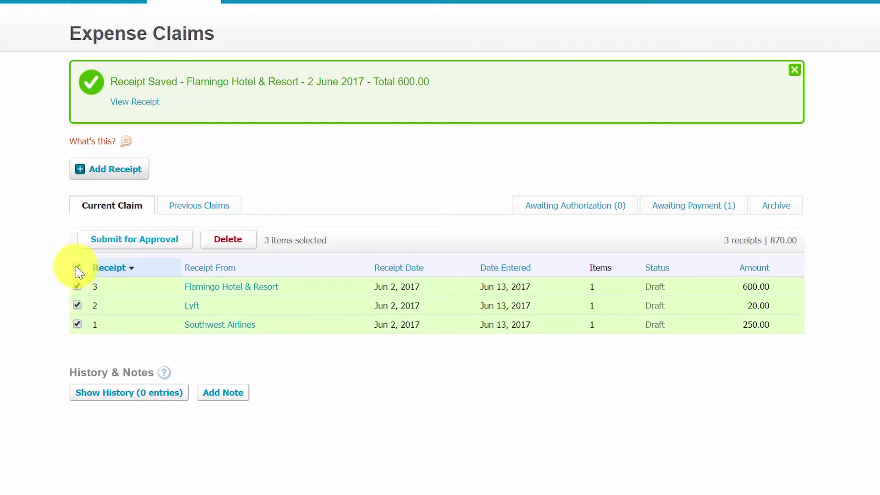
pyautogui.click(77, 268)
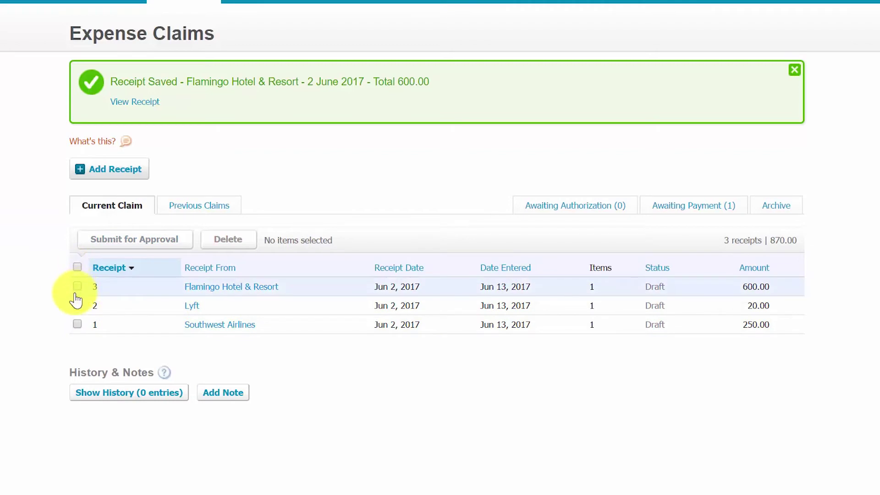
pyautogui.click(77, 268)
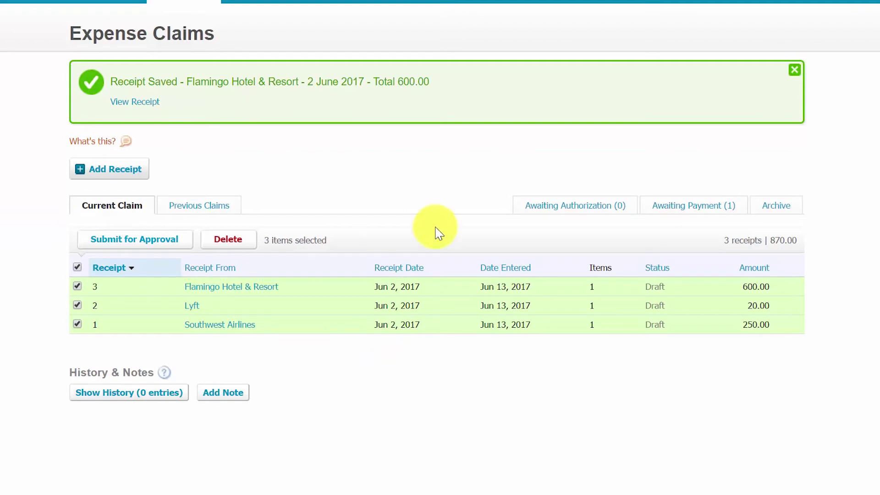
# Step: Submit the three receipts for approval and view the 870.00 claim under Awaiting Authorization
pyautogui.click(111, 251)
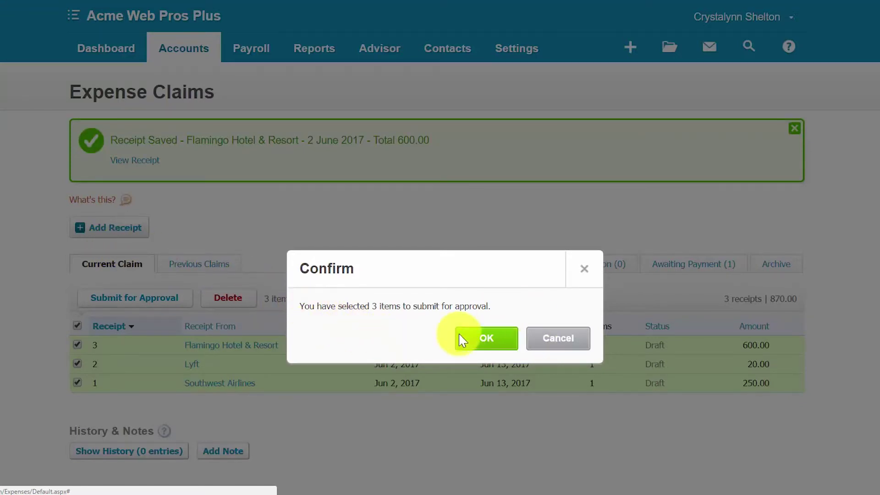
pyautogui.click(486, 341)
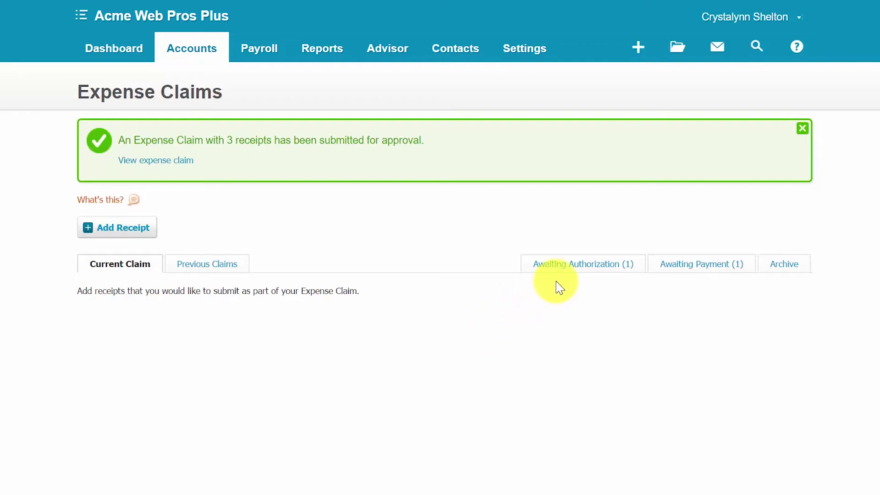
pyautogui.click(575, 274)
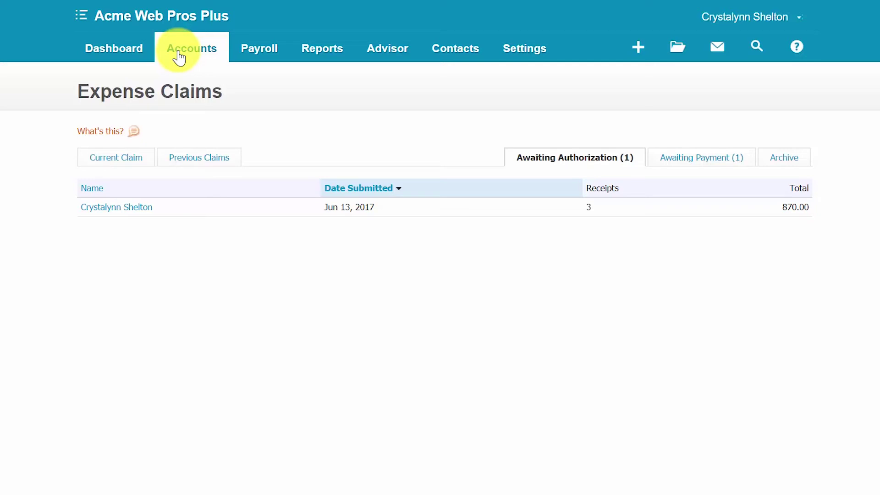
pyautogui.click(199, 50)
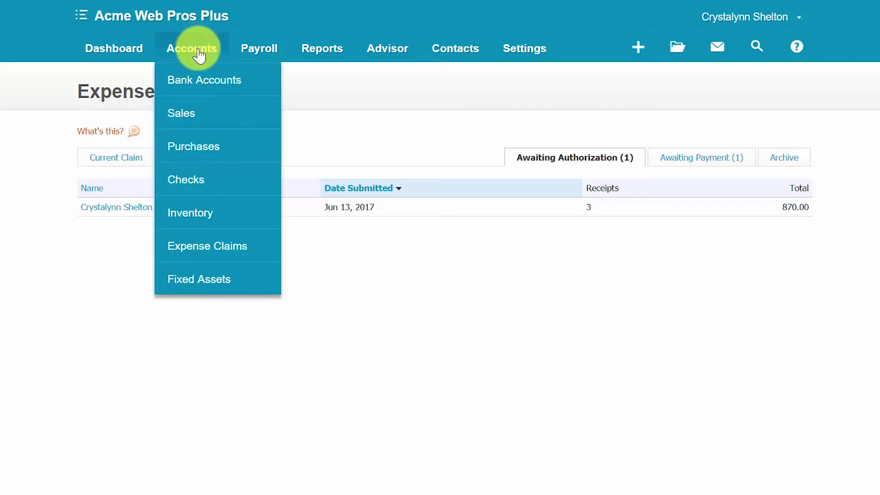
pyautogui.click(240, 255)
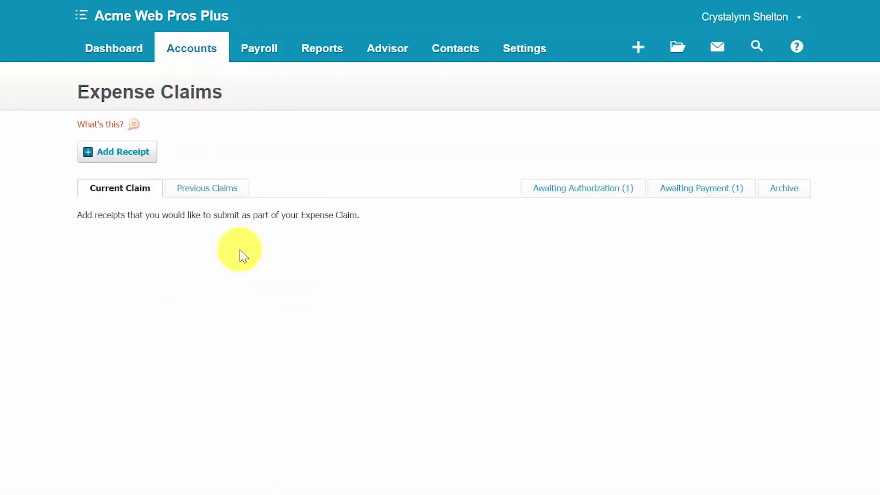
pyautogui.click(568, 191)
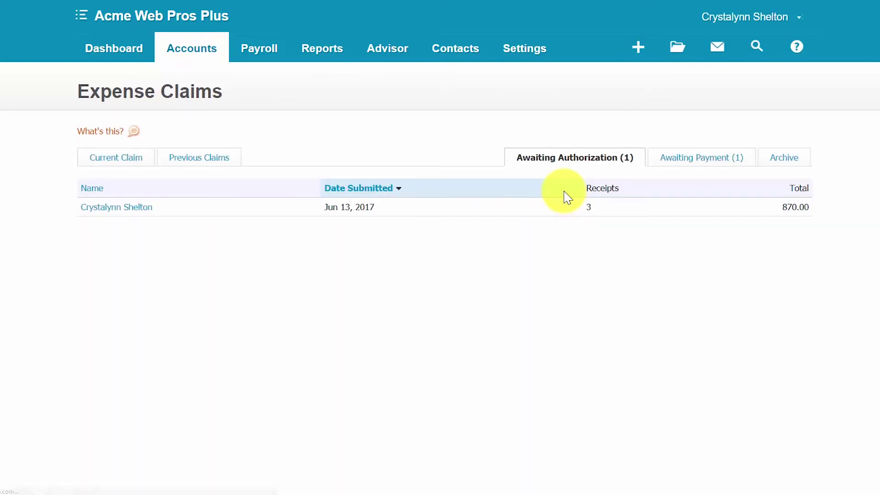
# Step: Open the Jun 13, 2017 claim and select all three of its receipts
pyautogui.click(307, 217)
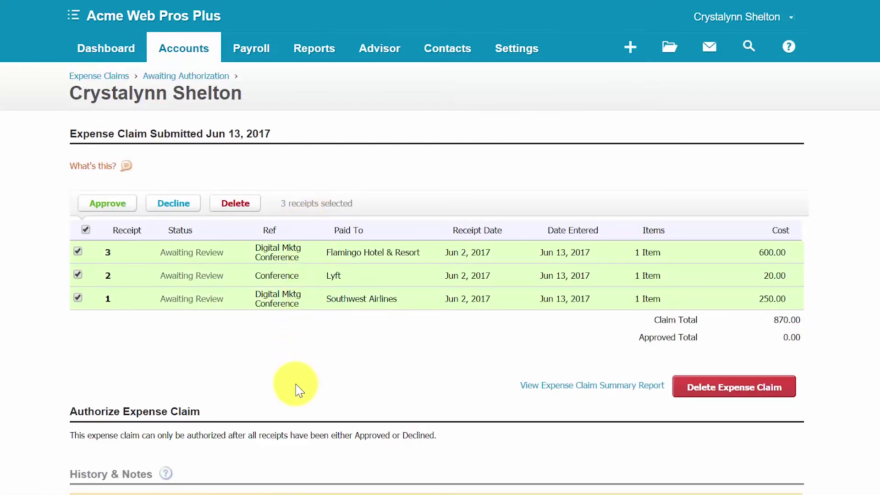
pyautogui.scroll(-1, 297, 393)
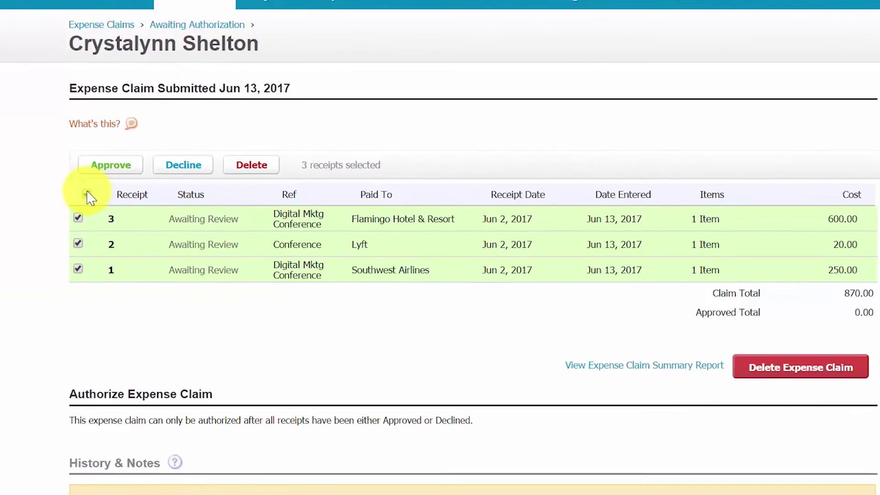
pyautogui.click(86, 177)
pyautogui.click(89, 219)
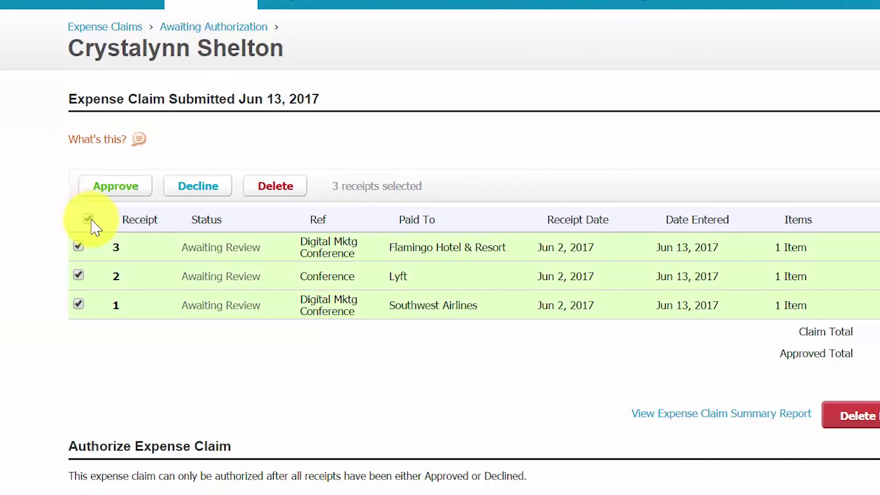
pyautogui.click(90, 219)
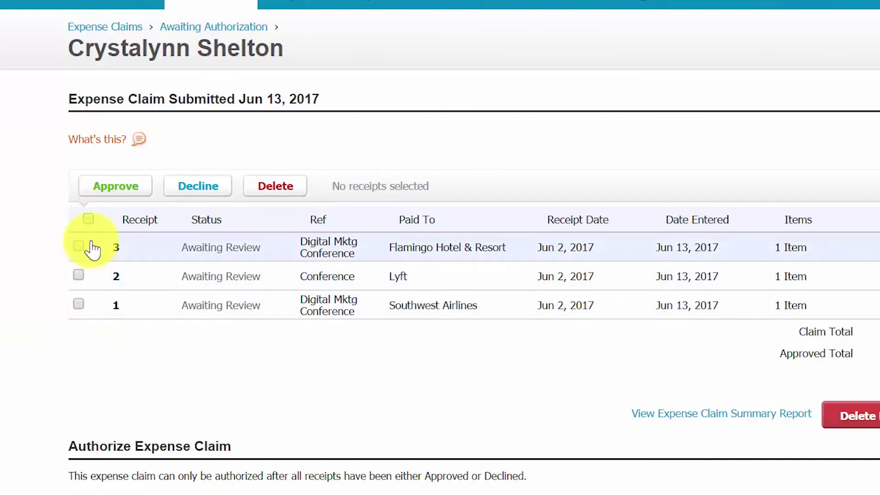
pyautogui.click(88, 219)
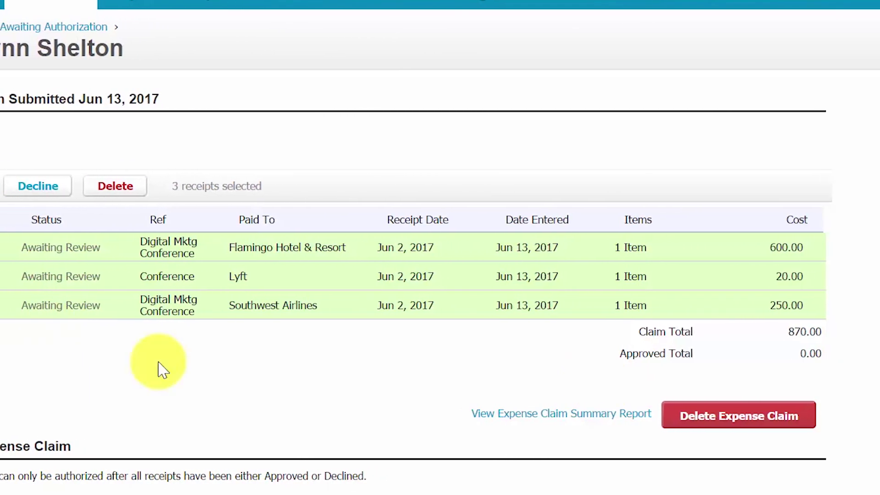
pyautogui.moveTo(818, 362); pyautogui.dragTo(776, 355)
pyautogui.click(792, 356)
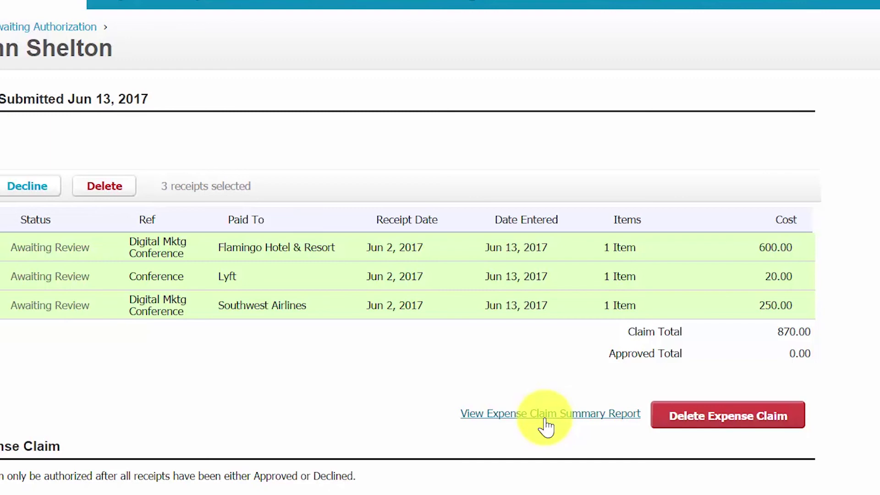
pyautogui.click(545, 419)
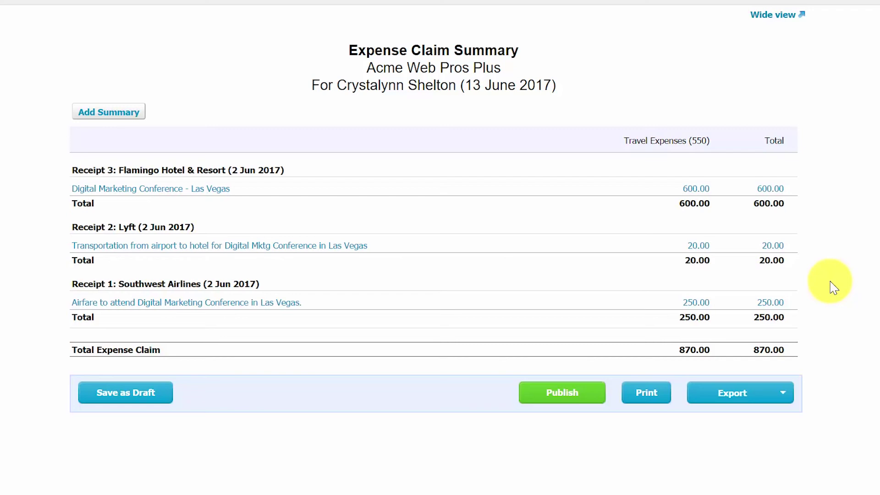
pyautogui.hotkey('ctrl', 'w')
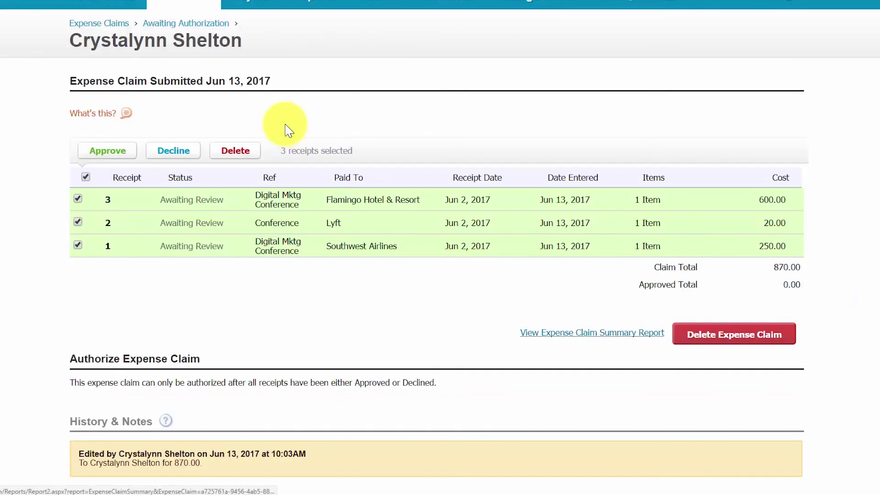
# Step: Approve all three receipts, bringing the approved total to 870.00
pyautogui.click(114, 158)
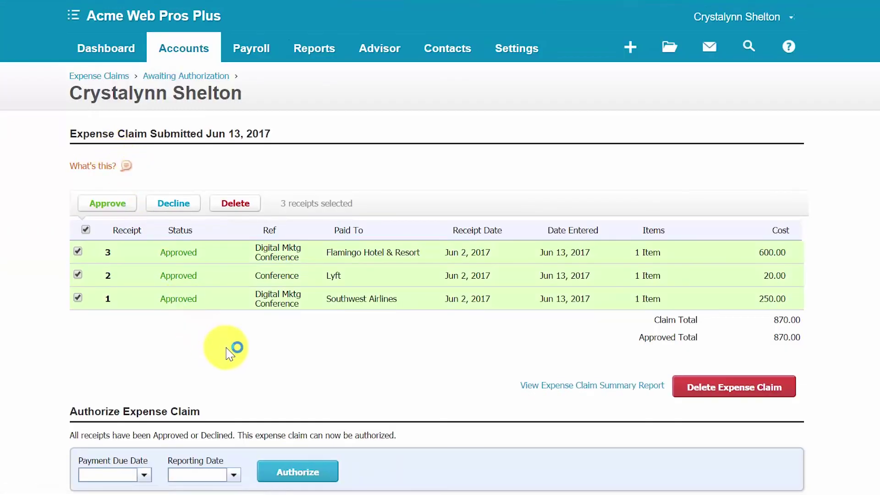
pyautogui.scroll(-1, 227, 348)
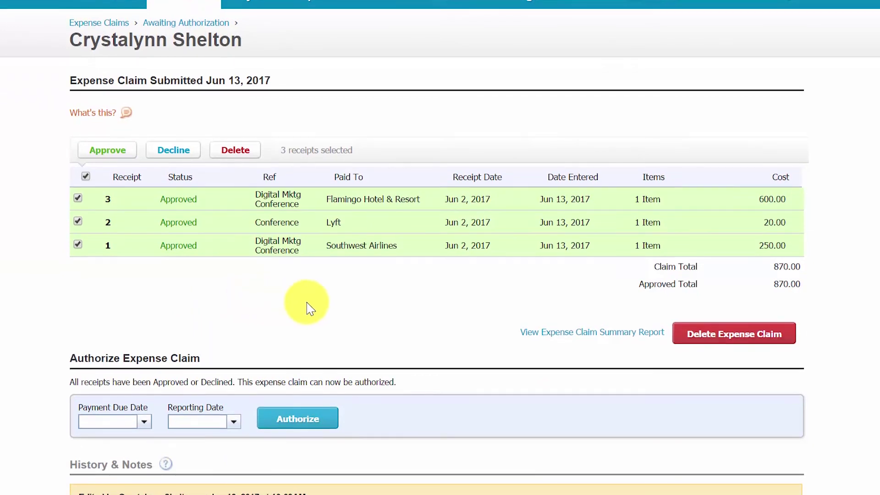
pyautogui.scroll(-1, 309, 307)
pyautogui.scroll(-1, 319, 294)
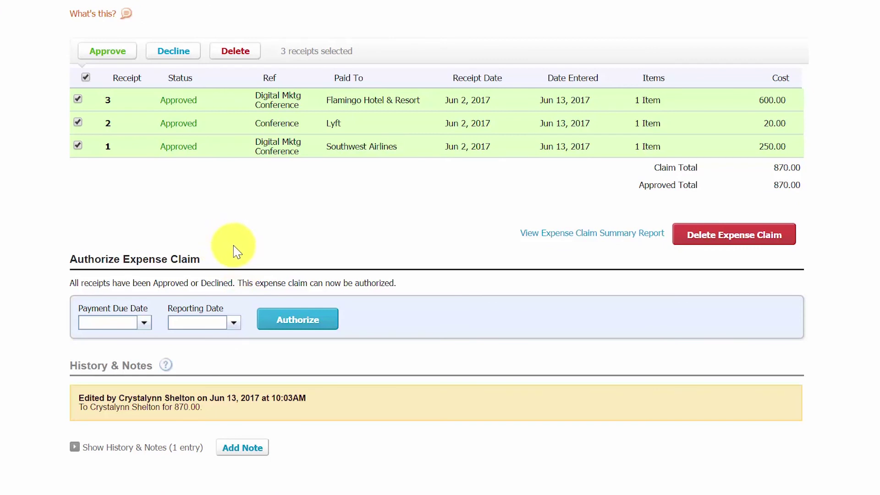
pyautogui.moveTo(80, 258); pyautogui.dragTo(210, 256)
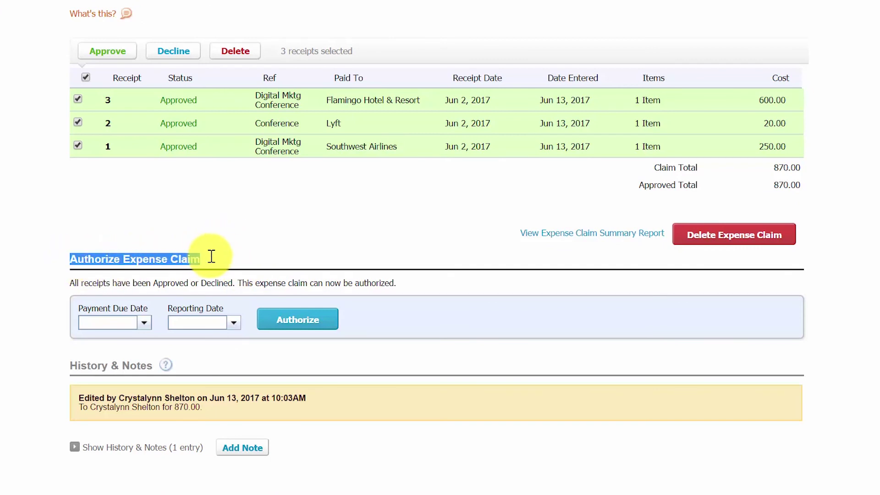
pyautogui.click(221, 261)
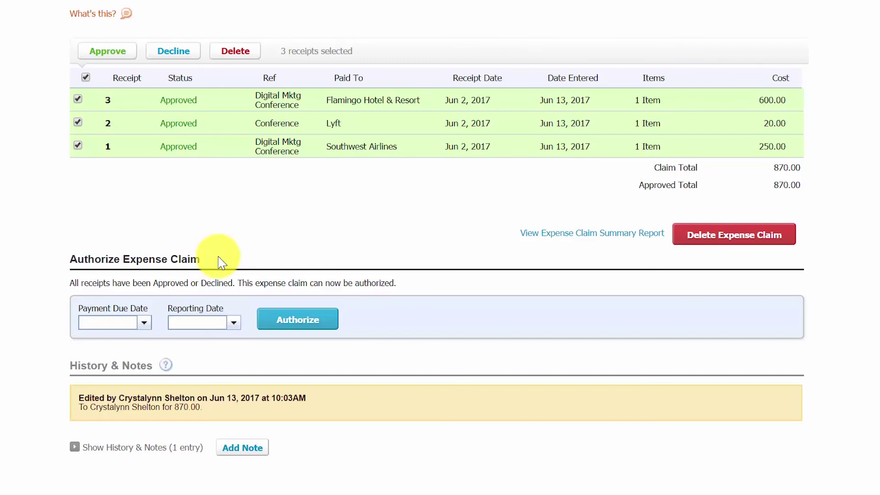
# Step: Authorize the 870.00 claim with payment due and reporting dates of Jun 14, 2017
pyautogui.click(144, 323)
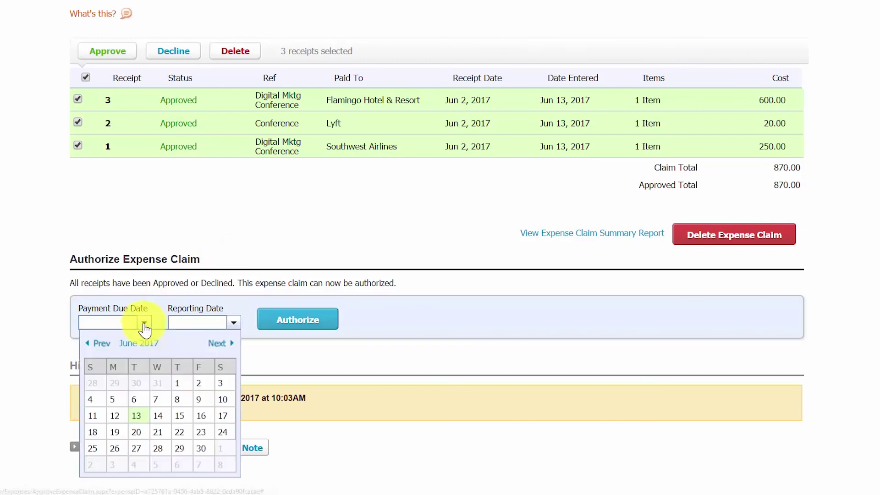
pyautogui.click(158, 416)
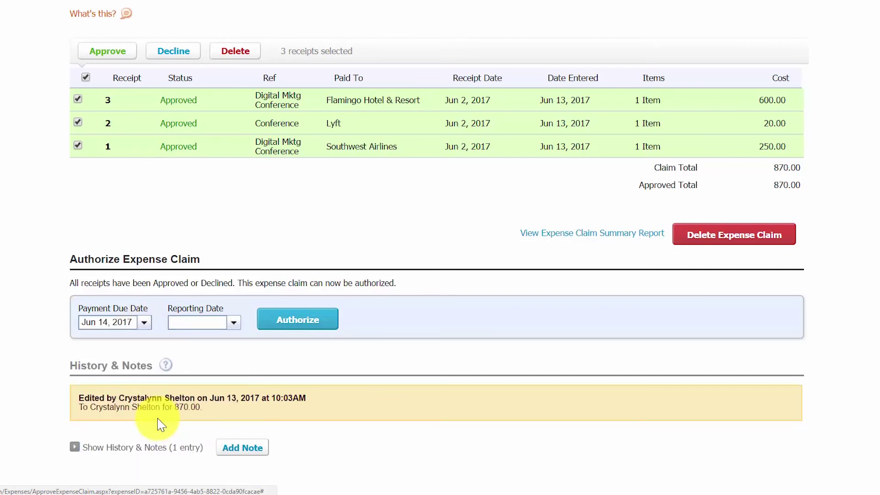
pyautogui.click(235, 324)
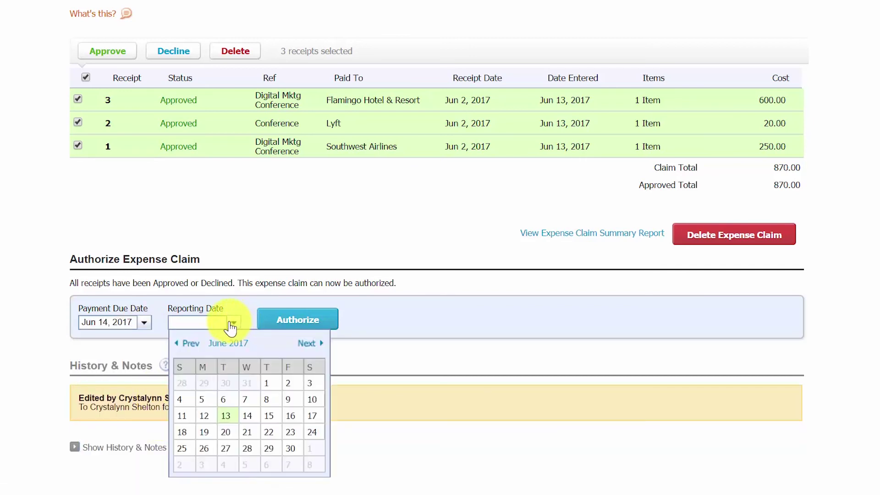
pyautogui.click(247, 416)
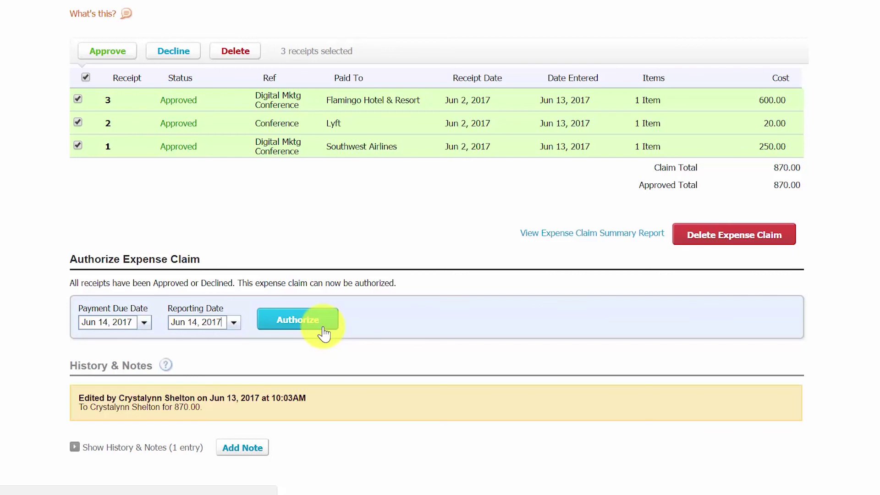
pyautogui.click(299, 326)
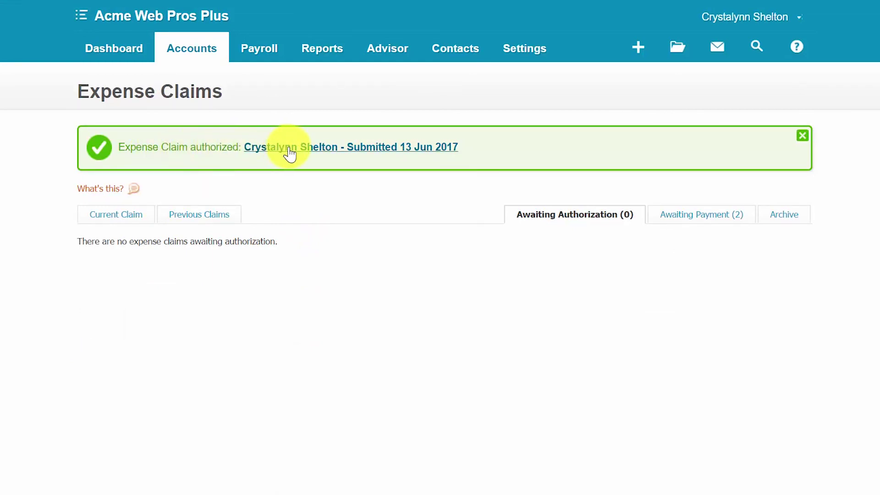
# Step: Return to the Acme Web Pros Plus dashboard
pyautogui.click(105, 60)
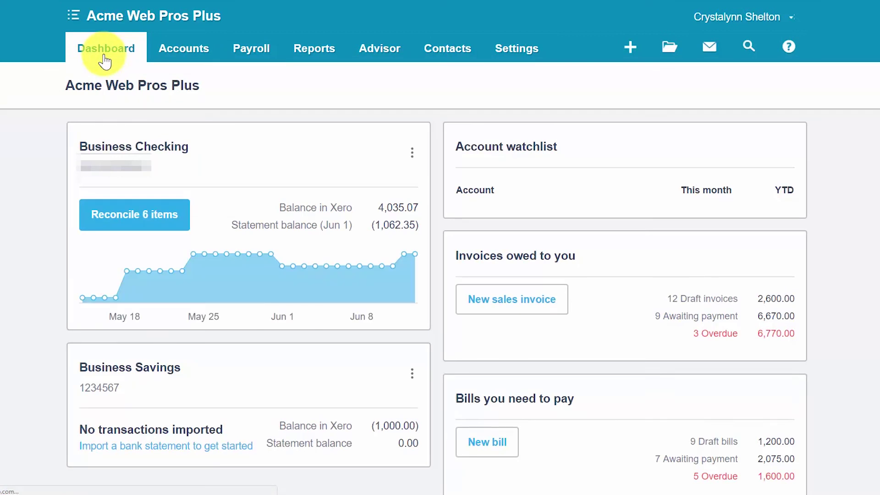